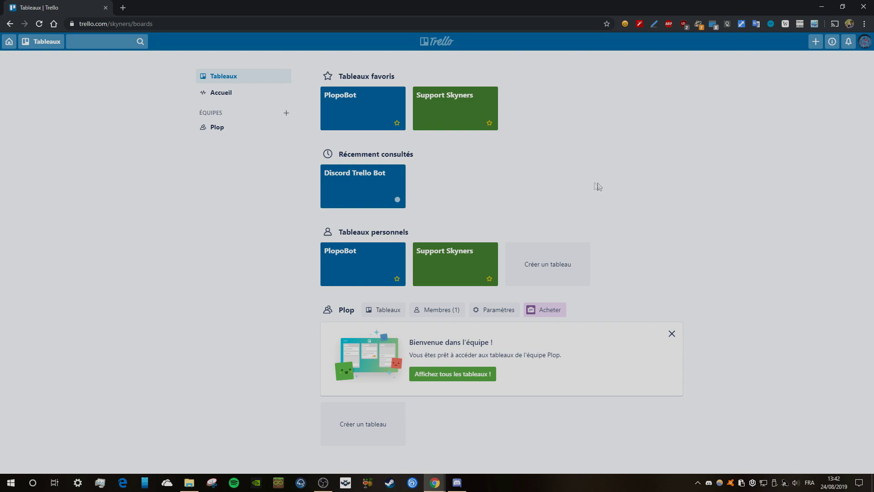
Step: Look at the starred green support board, return to the boards overview and check the available creation options
{"action": "left_click", "coordinate": [441, 102]}
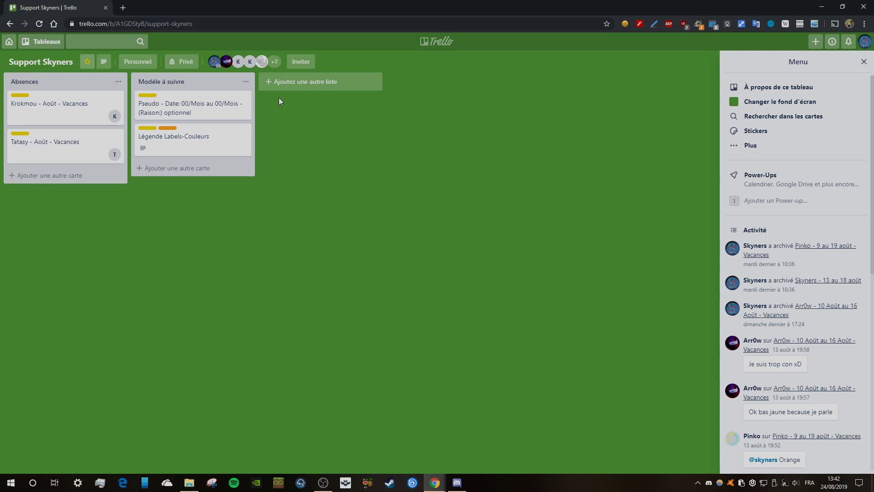
{"action": "key", "text": "alt+Left"}
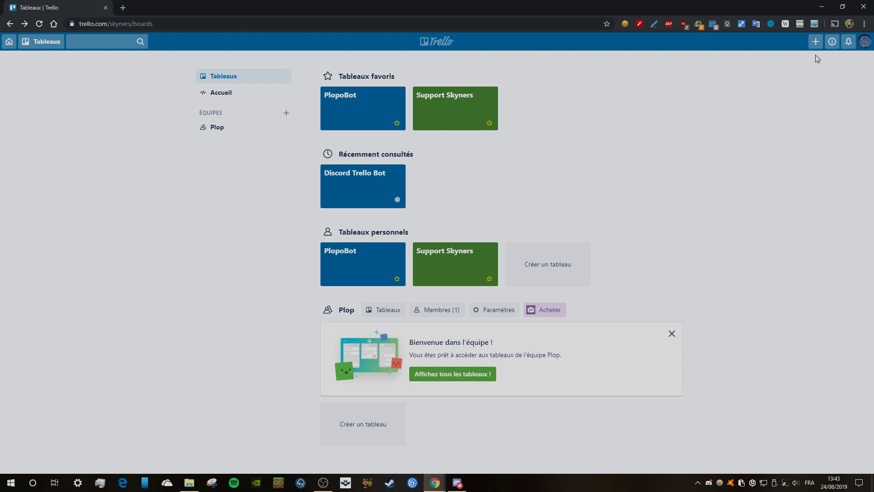
{"action": "left_click", "coordinate": [816, 42]}
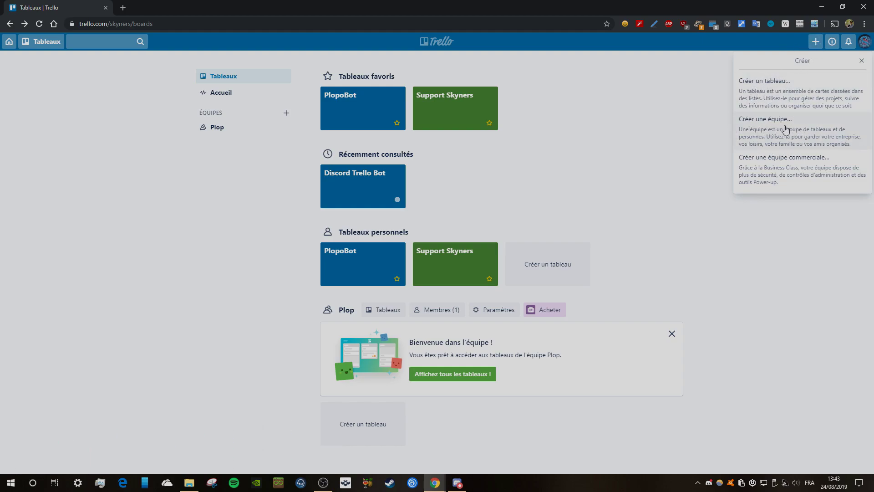
{"action": "left_click", "coordinate": [719, 227]}
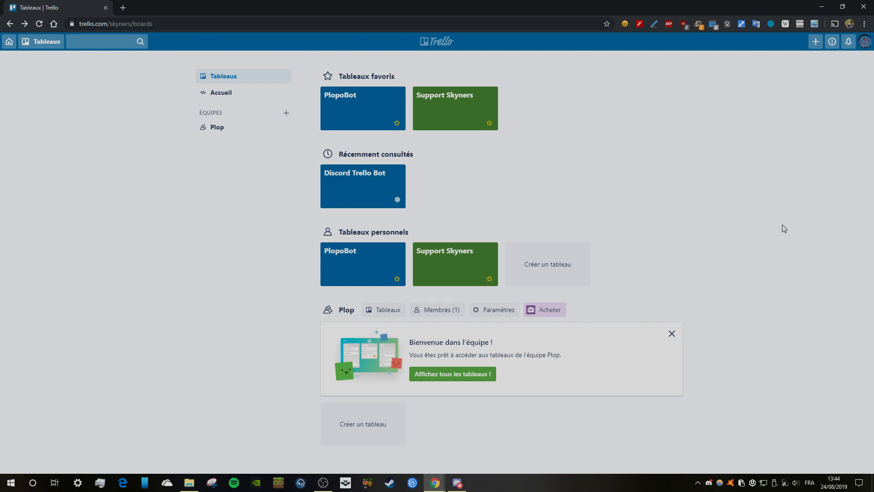
Step: Start a new board and choose the red background colour for it
{"action": "left_click", "coordinate": [815, 42]}
{"action": "left_click", "coordinate": [795, 91]}
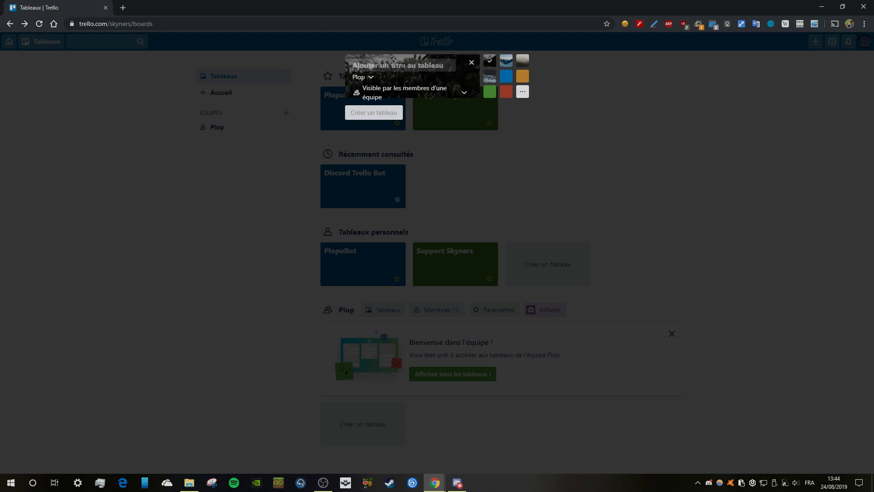
{"action": "left_click", "coordinate": [522, 92]}
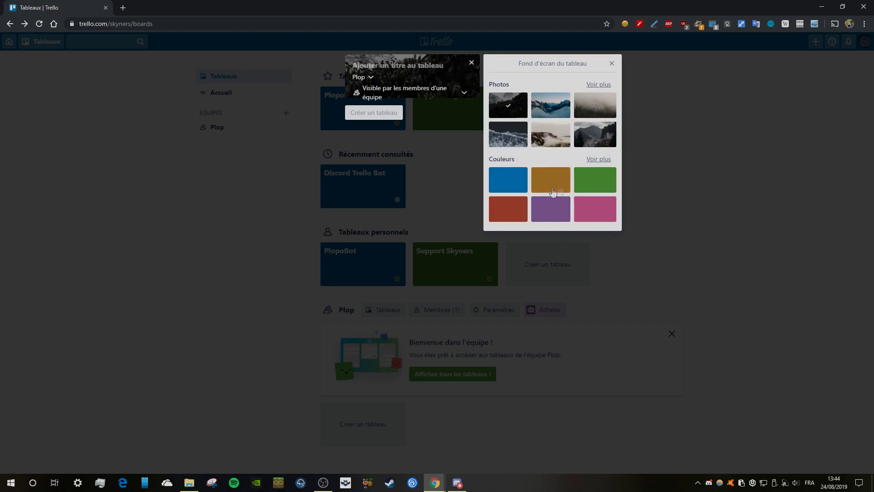
{"action": "left_click", "coordinate": [526, 211]}
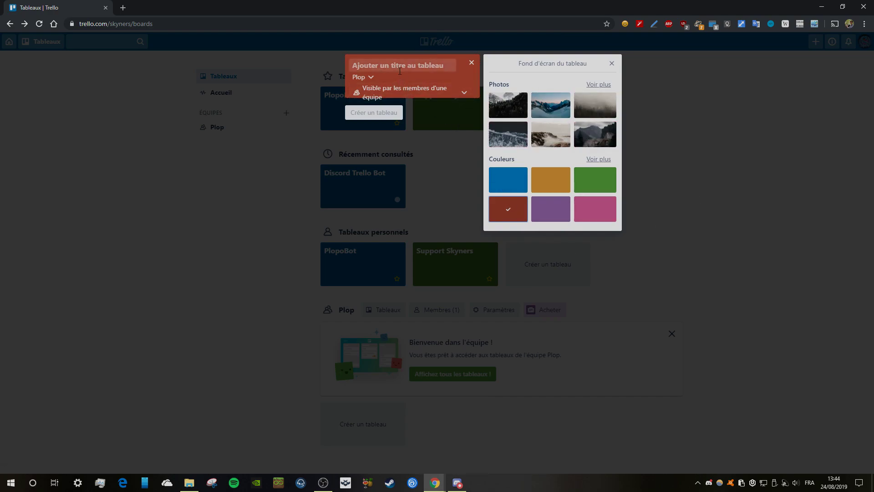
Step: Title the new board "Plop", assign it to no team with private visibility, and create it
{"action": "left_click", "coordinate": [400, 70]}
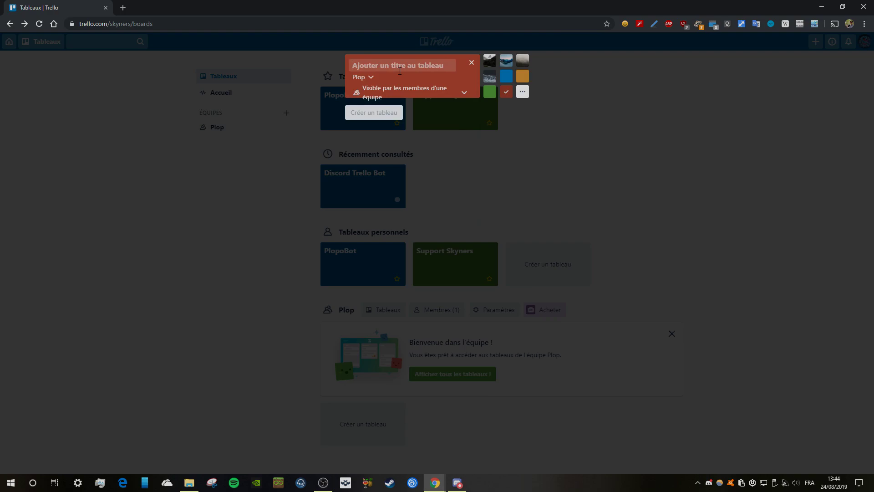
{"action": "type", "text": "Plop"}
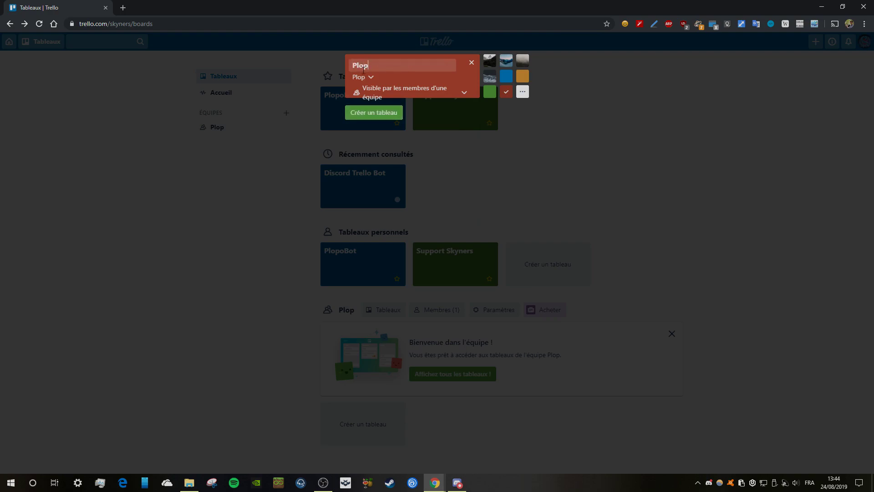
{"action": "left_click", "coordinate": [364, 77]}
{"action": "left_click", "coordinate": [377, 92]}
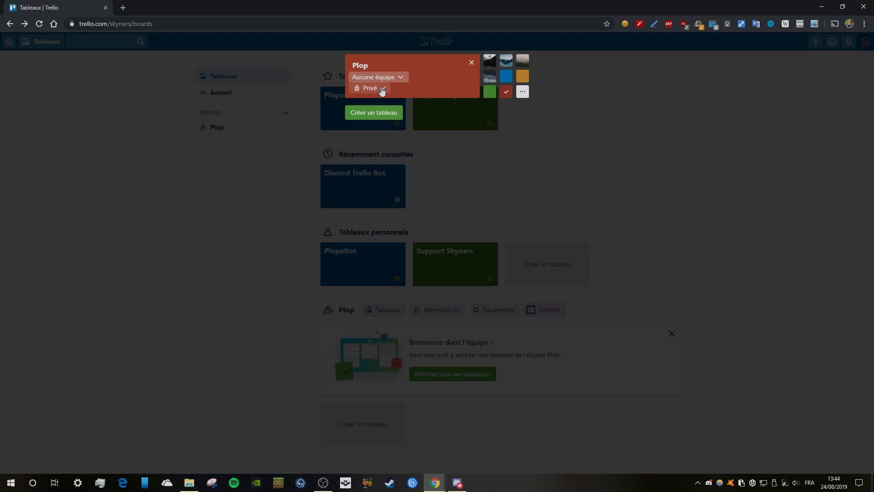
{"action": "left_click", "coordinate": [382, 89]}
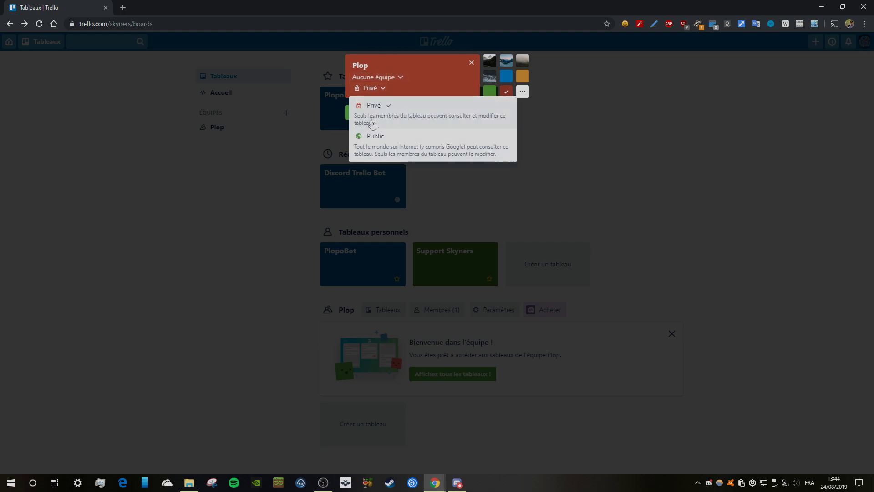
{"action": "left_click", "coordinate": [372, 118]}
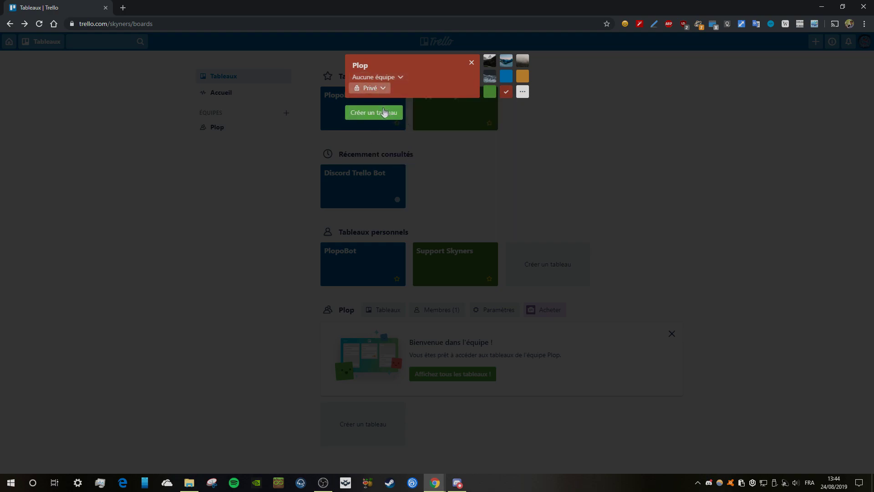
{"action": "left_click", "coordinate": [383, 113]}
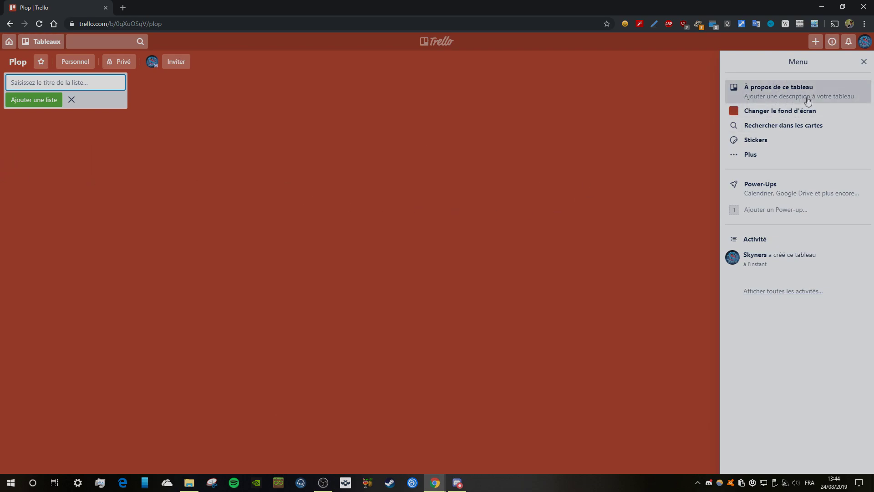
Step: Add two lists titled "Doing" and "Done" to the Plop board
{"action": "left_click", "coordinate": [67, 113]}
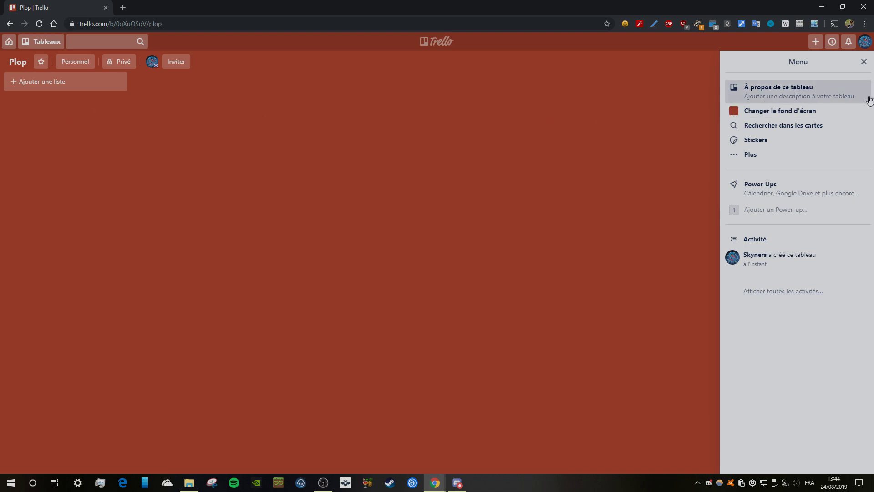
{"action": "left_click", "coordinate": [36, 85]}
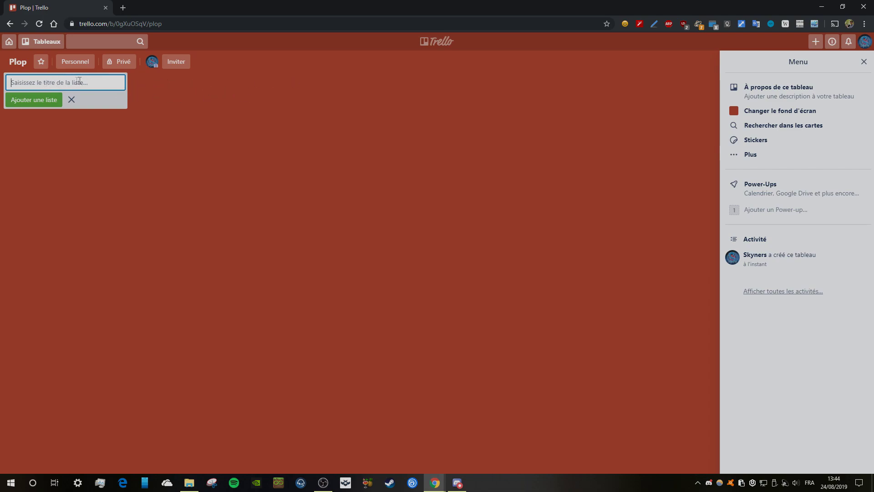
{"action": "type", "text": "Doing"}
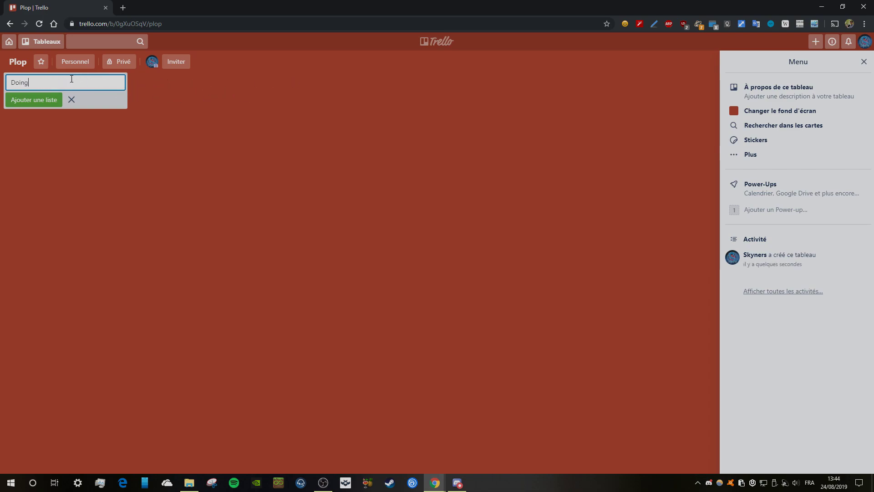
{"action": "left_click", "coordinate": [38, 103]}
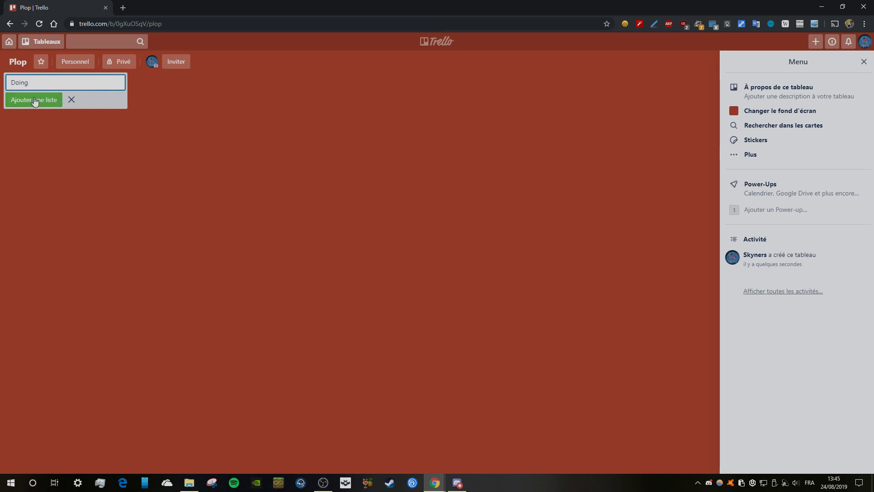
{"action": "type", "text": "Done"}
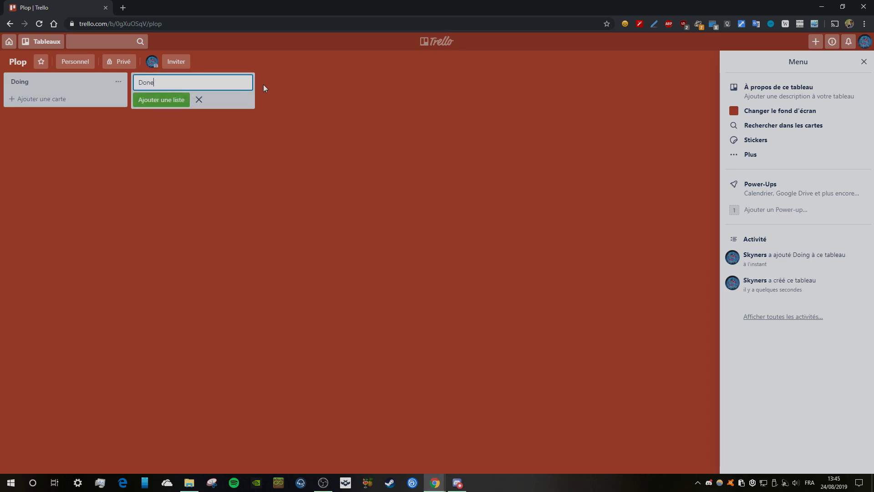
{"action": "left_click", "coordinate": [152, 102]}
{"action": "left_click", "coordinate": [296, 125]}
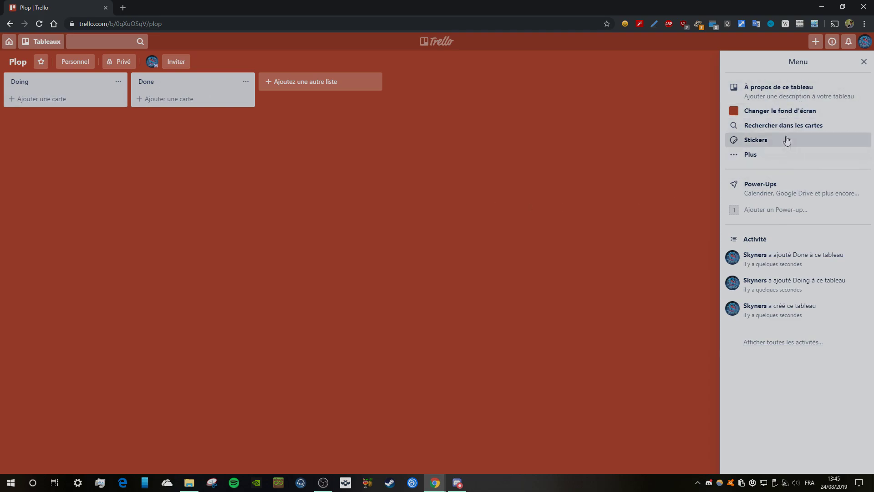
Step: Examine the board's description section and the available stickers without changing anything
{"action": "left_click", "coordinate": [776, 90]}
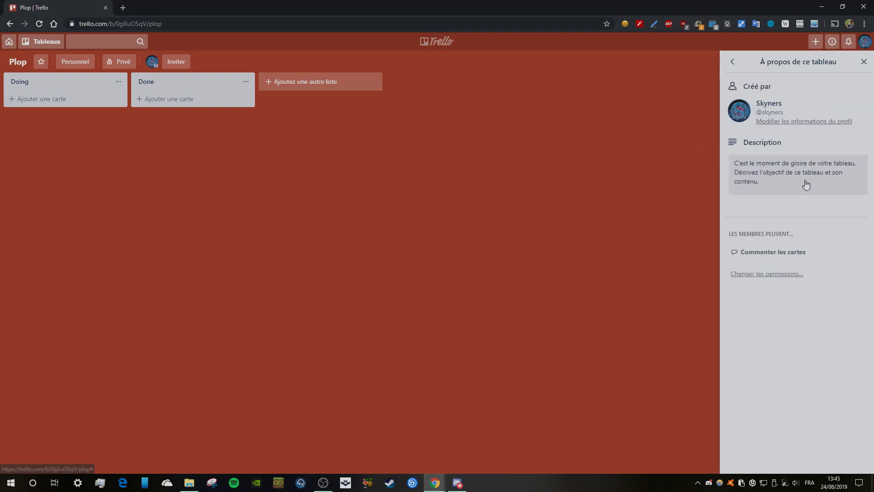
{"action": "left_click", "coordinate": [783, 182]}
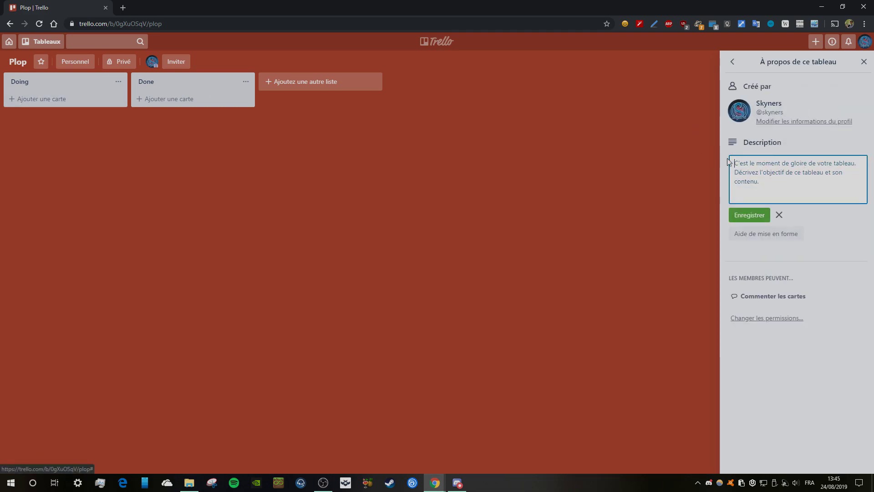
{"action": "left_click", "coordinate": [737, 64]}
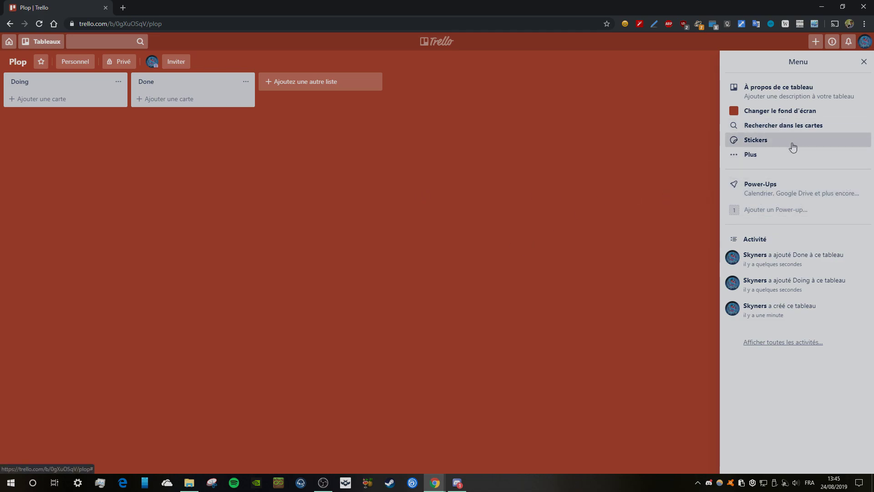
{"action": "left_click", "coordinate": [744, 147]}
{"action": "scroll", "coordinate": [805, 258], "scroll_direction": "down", "scroll_amount": 2}
{"action": "scroll", "coordinate": [737, 108], "scroll_direction": "up", "scroll_amount": 2}
{"action": "left_click", "coordinate": [732, 62]}
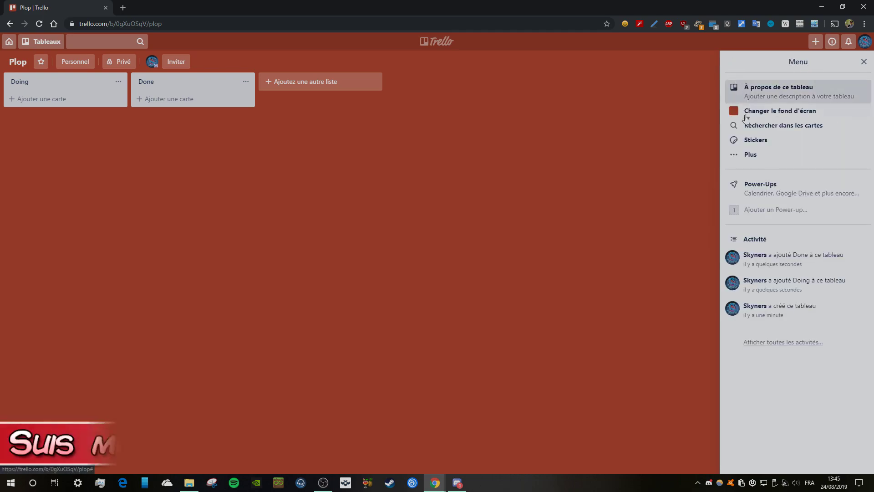
Step: Review the board's additional options, viewing its settings, labels and archived items
{"action": "left_click", "coordinate": [774, 155]}
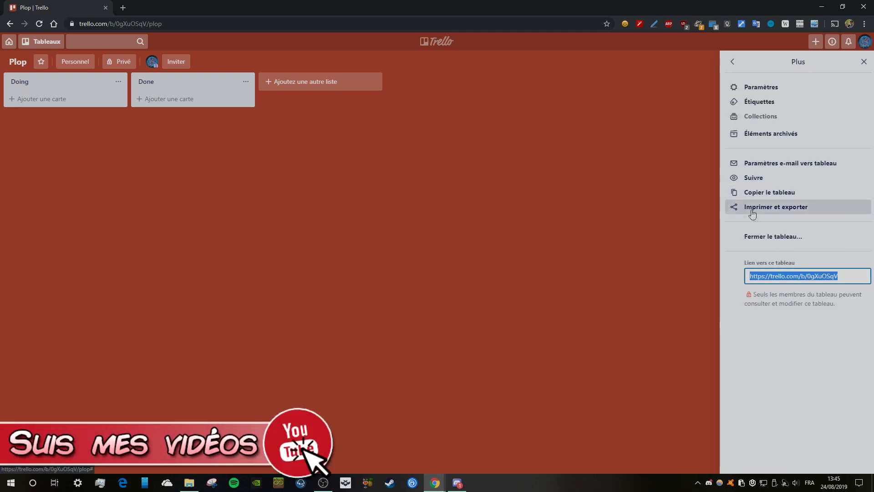
{"action": "left_click", "coordinate": [784, 91]}
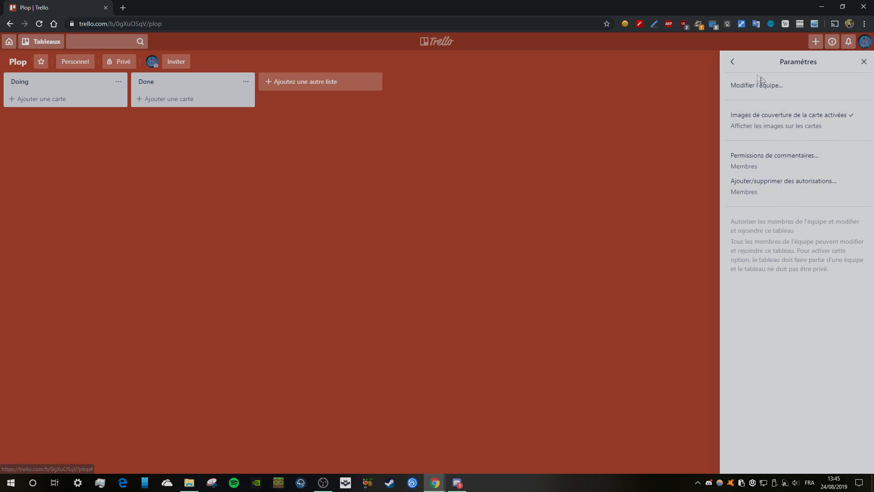
{"action": "left_click", "coordinate": [734, 62]}
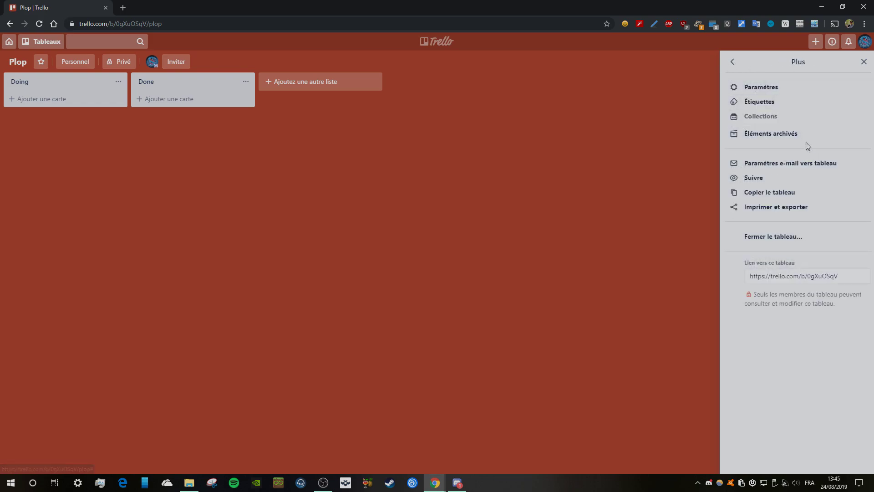
{"action": "left_click", "coordinate": [761, 103]}
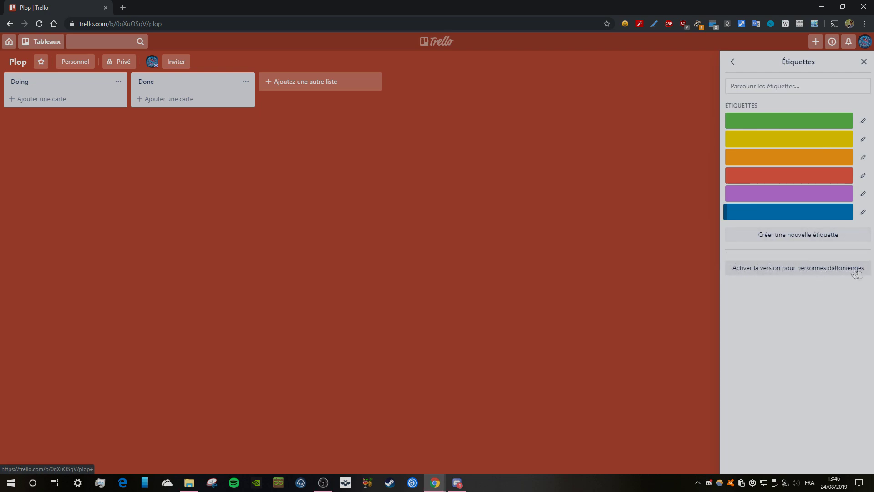
{"action": "left_click", "coordinate": [734, 61]}
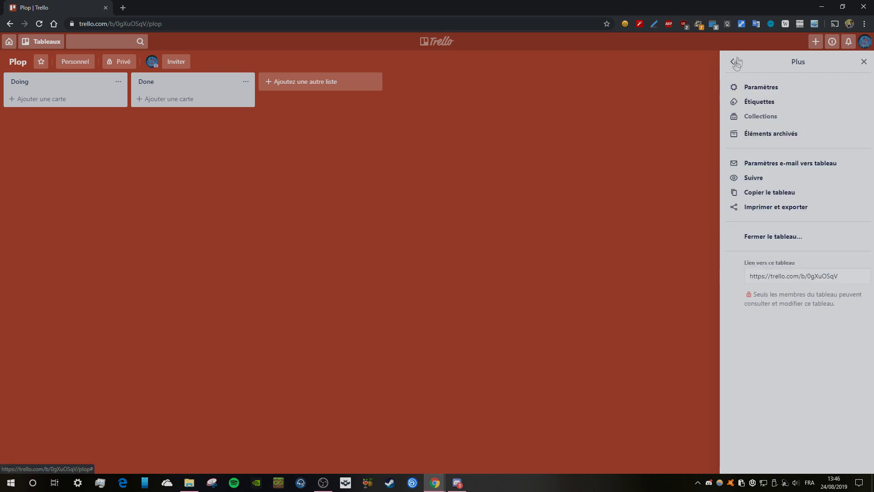
{"action": "left_click", "coordinate": [770, 134]}
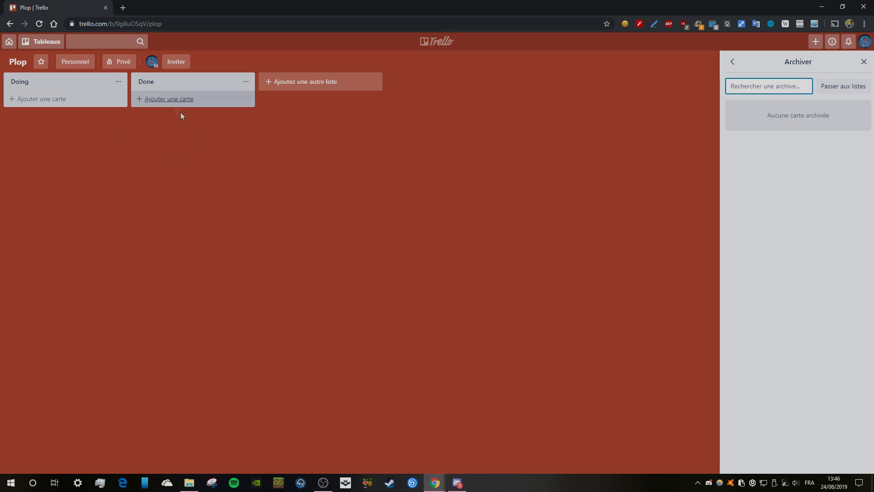
{"action": "left_click", "coordinate": [732, 62]}
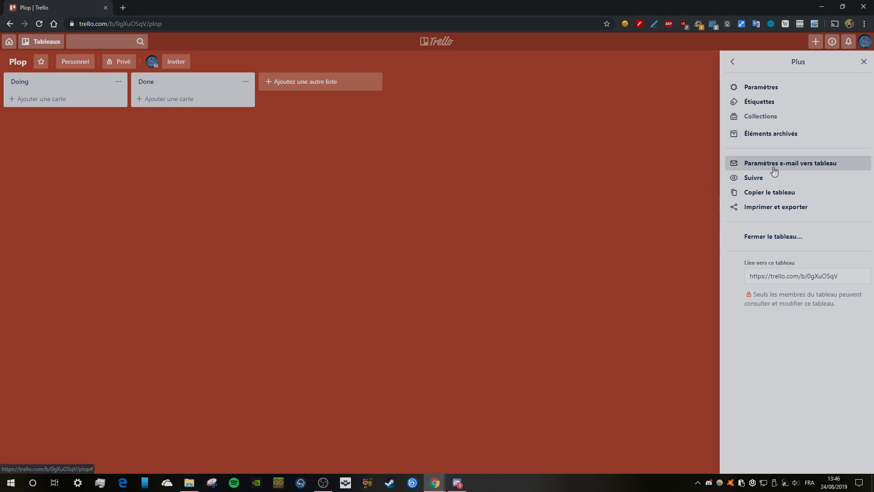
Step: Look at the options for inviting members to the board and at the board's link and web address
{"action": "left_click", "coordinate": [182, 62]}
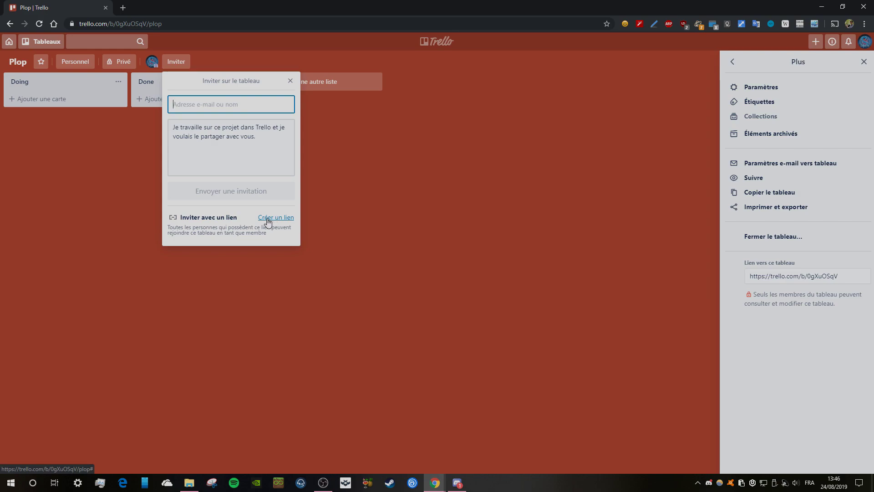
{"action": "left_click", "coordinate": [733, 330]}
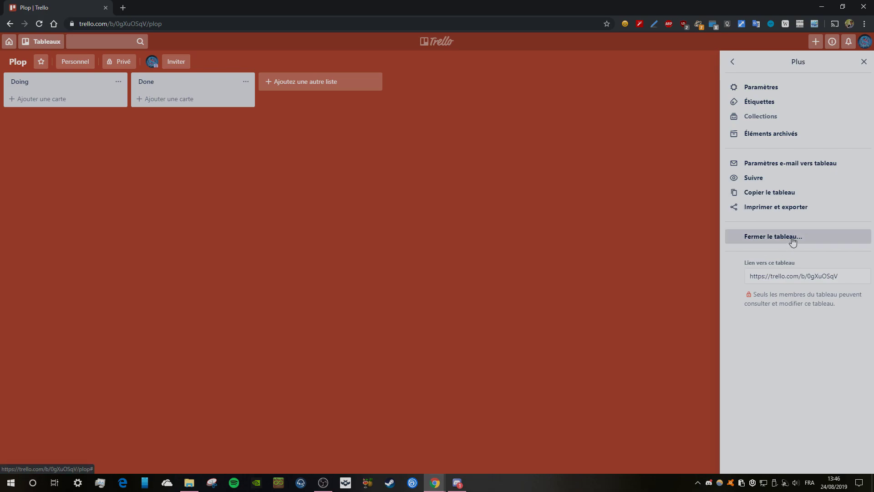
{"action": "left_click", "coordinate": [840, 276]}
{"action": "left_click", "coordinate": [799, 332]}
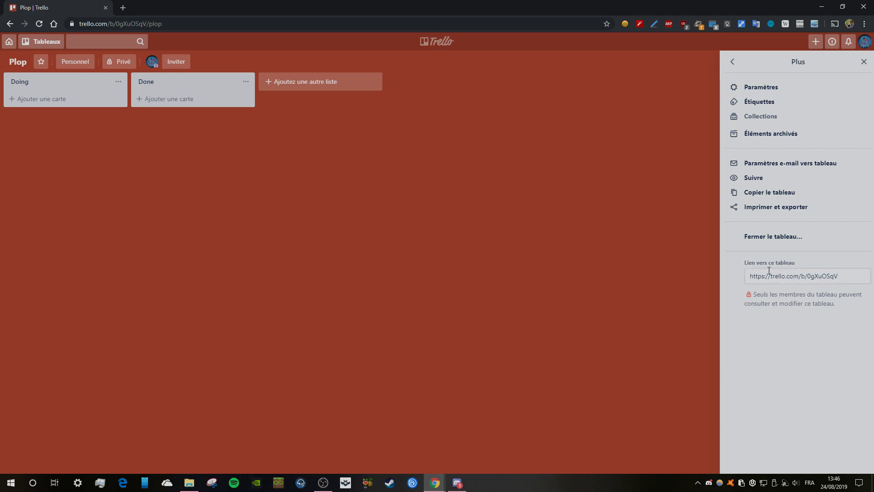
{"action": "left_click", "coordinate": [122, 25]}
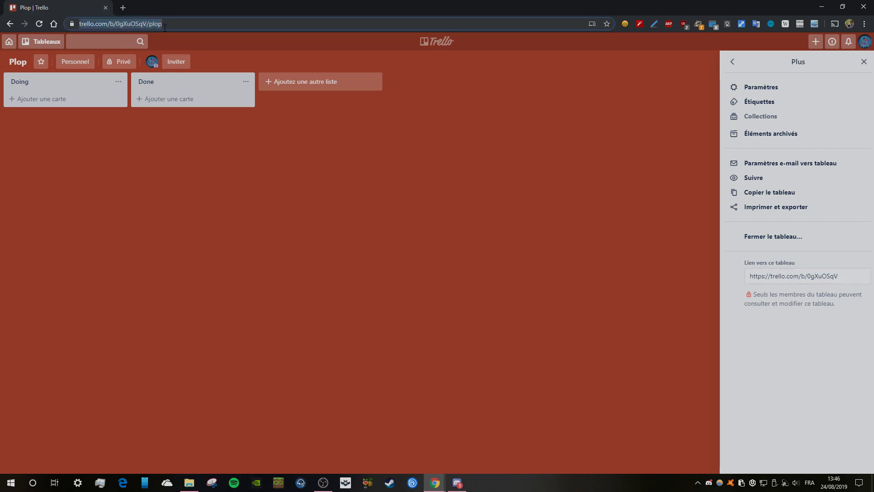
{"action": "left_click", "coordinate": [177, 149]}
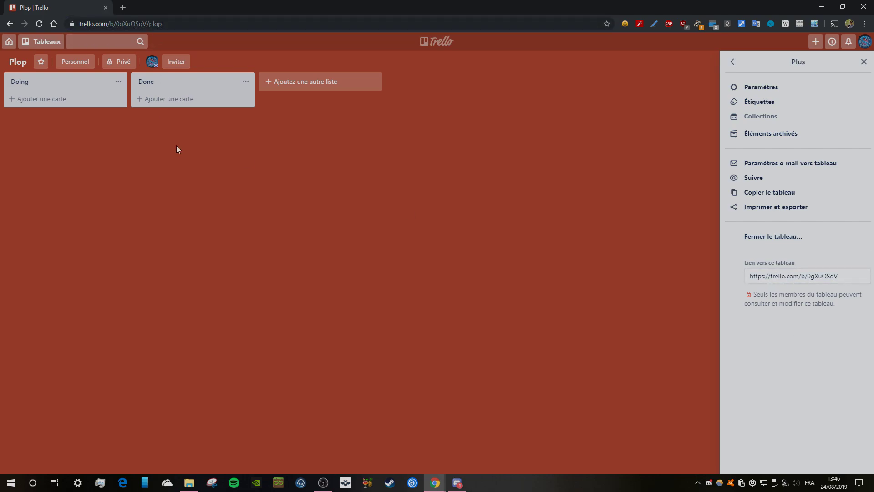
Step: Close the board menu and add a card titled "say" to the Doing list
{"action": "left_click", "coordinate": [862, 67]}
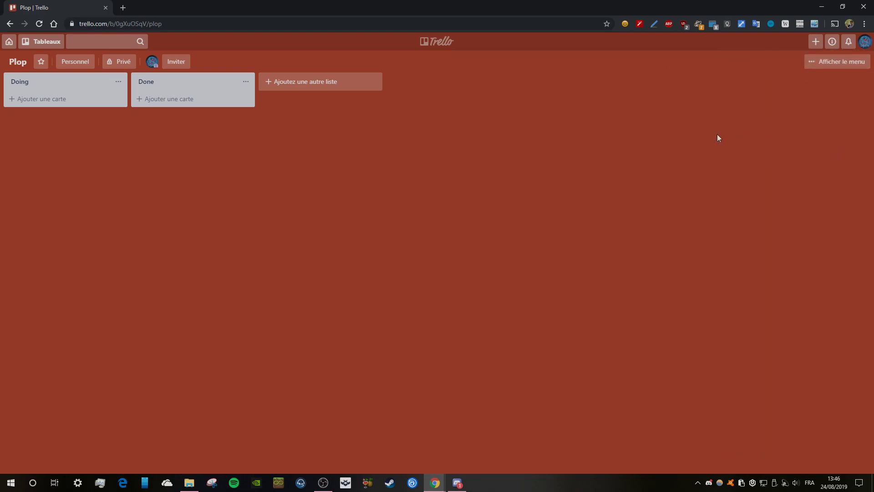
{"action": "left_click", "coordinate": [41, 99]}
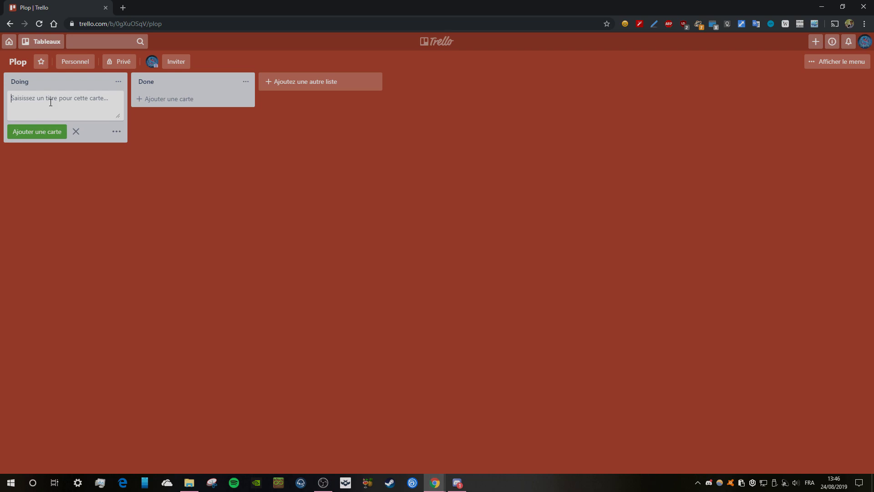
{"action": "type", "text": "say"}
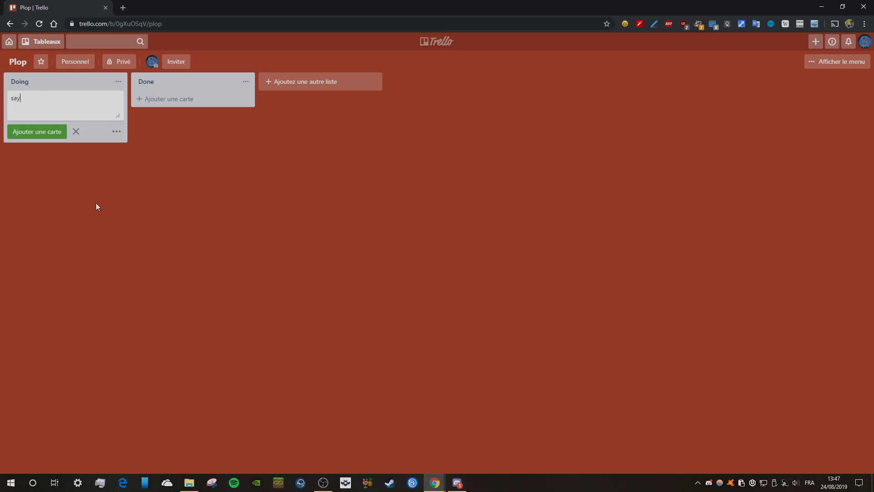
{"action": "left_click", "coordinate": [92, 198]}
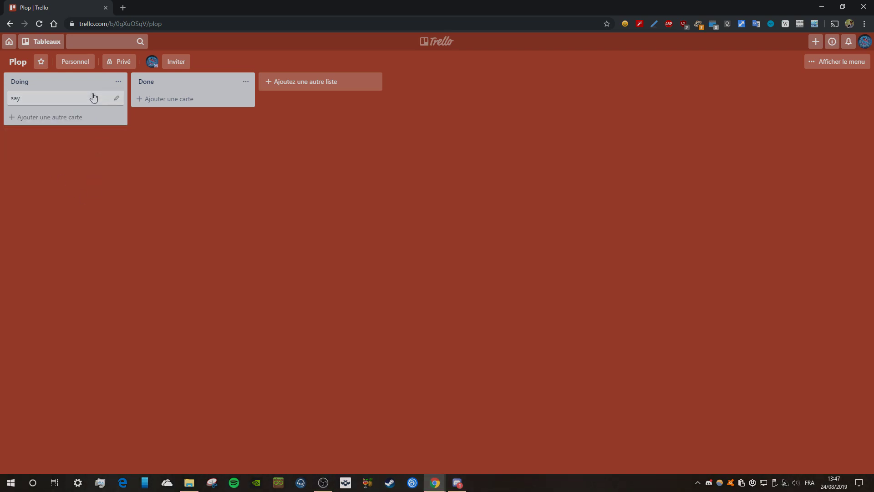
Step: Open the "say" card and assign the only listed board member to it, leaving the description empty
{"action": "left_click", "coordinate": [42, 105]}
{"action": "left_click", "coordinate": [298, 128]}
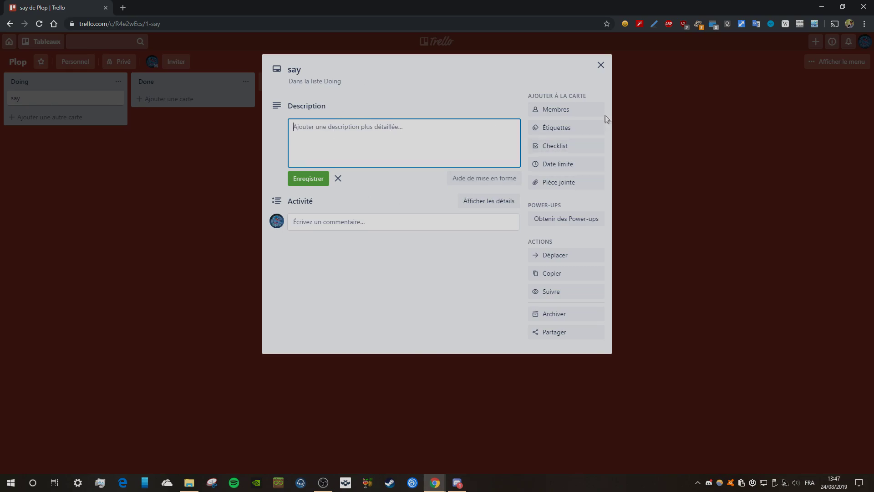
{"action": "left_click", "coordinate": [587, 110]}
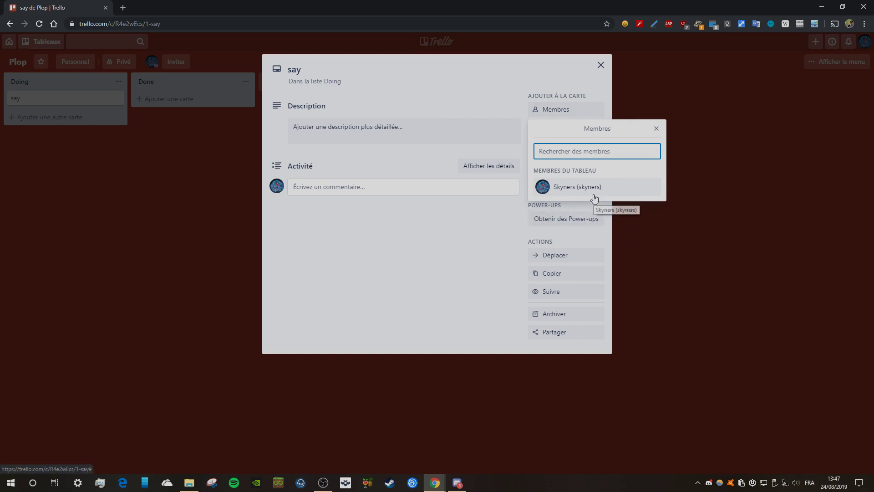
{"action": "left_click", "coordinate": [582, 189]}
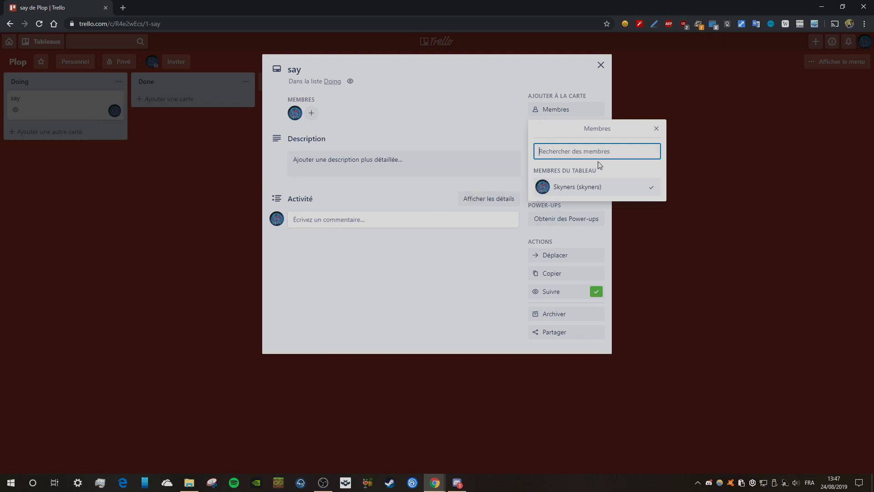
{"action": "left_click", "coordinate": [482, 238]}
Step: Try the yellow and red labels on the "say" card, keeping only the yellow one
{"action": "left_click", "coordinate": [563, 129]}
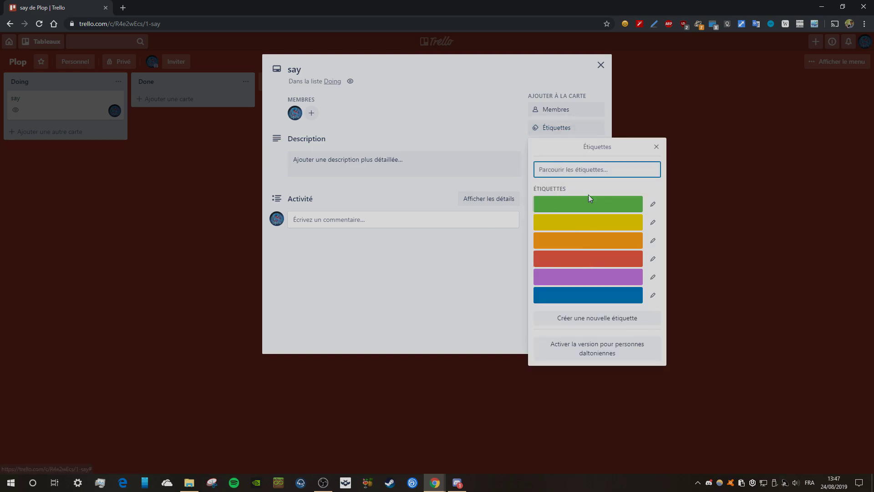
{"action": "left_click", "coordinate": [599, 224]}
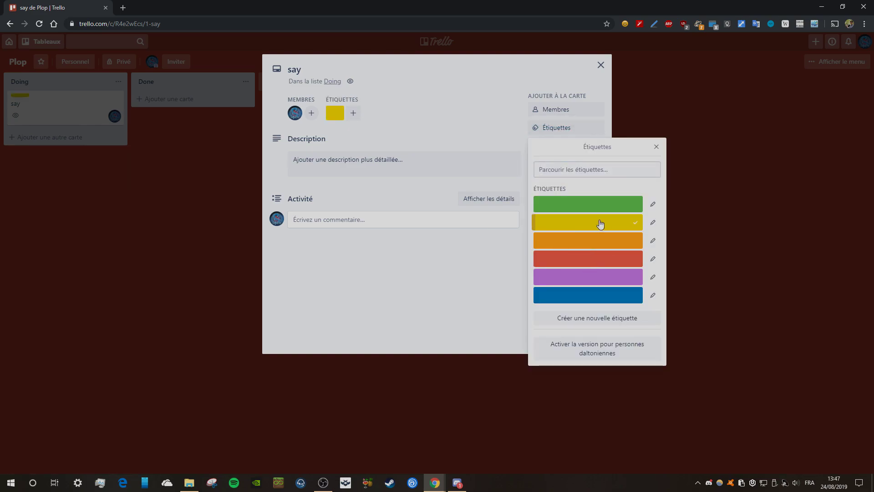
{"action": "left_click", "coordinate": [609, 255]}
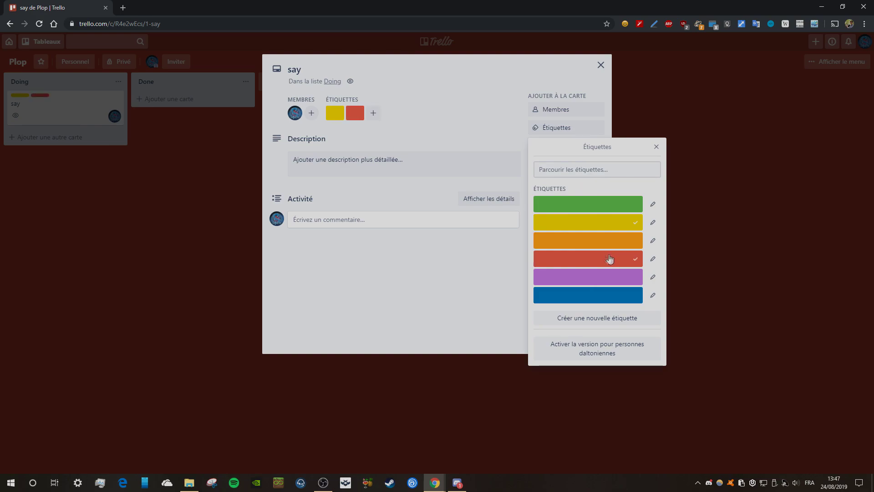
{"action": "left_click", "coordinate": [606, 258]}
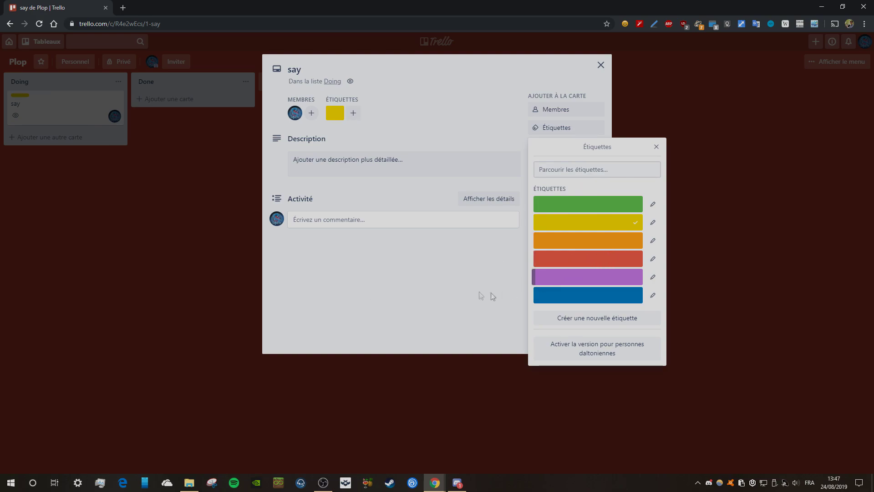
{"action": "left_click", "coordinate": [421, 267]}
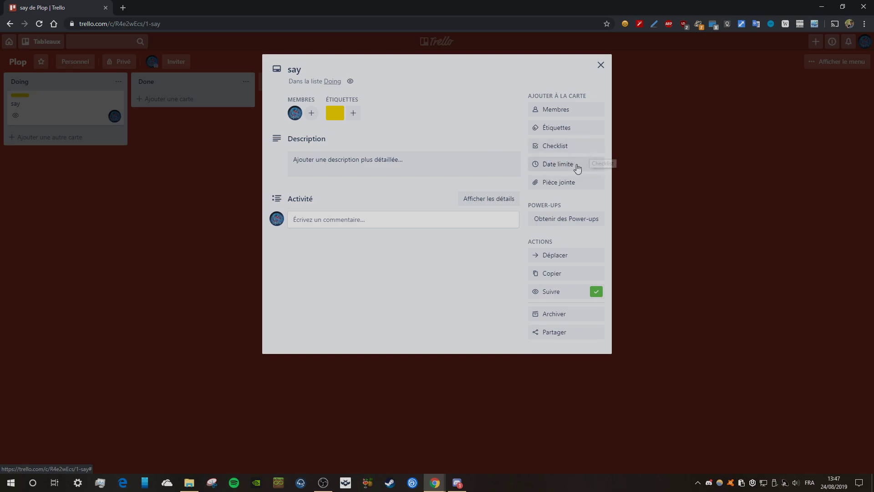
Step: Look at the card's due date settings and reminder choices without saving a date
{"action": "left_click", "coordinate": [552, 164]}
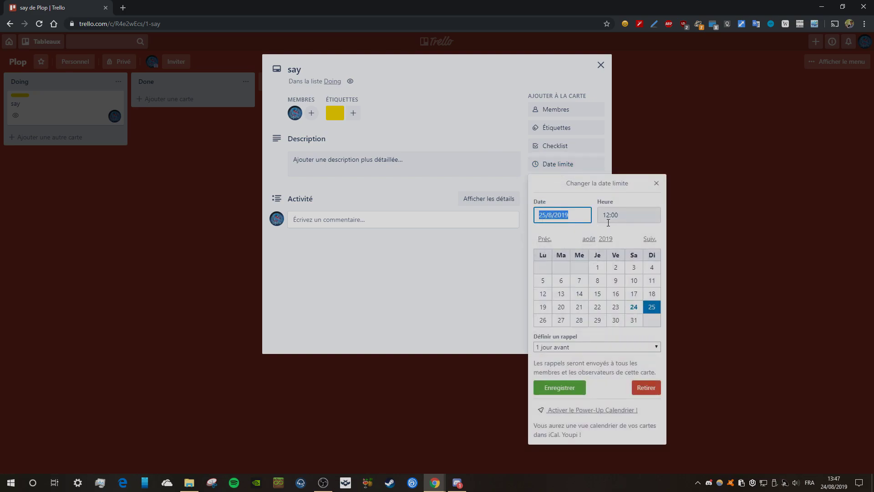
{"action": "left_click", "coordinate": [557, 347]}
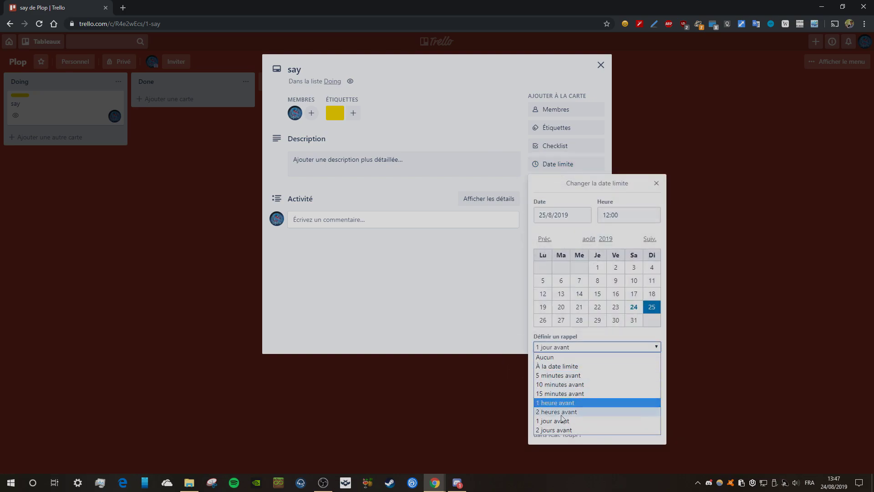
{"action": "left_click", "coordinate": [592, 331]}
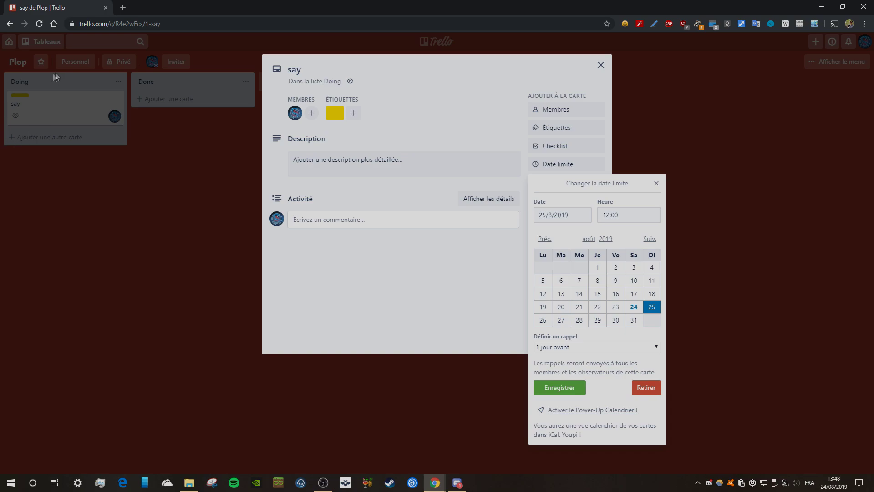
{"action": "left_click", "coordinate": [657, 183]}
Step: Examine the card's attachment sources and comment field without adding anything, and close the card
{"action": "left_click", "coordinate": [552, 184]}
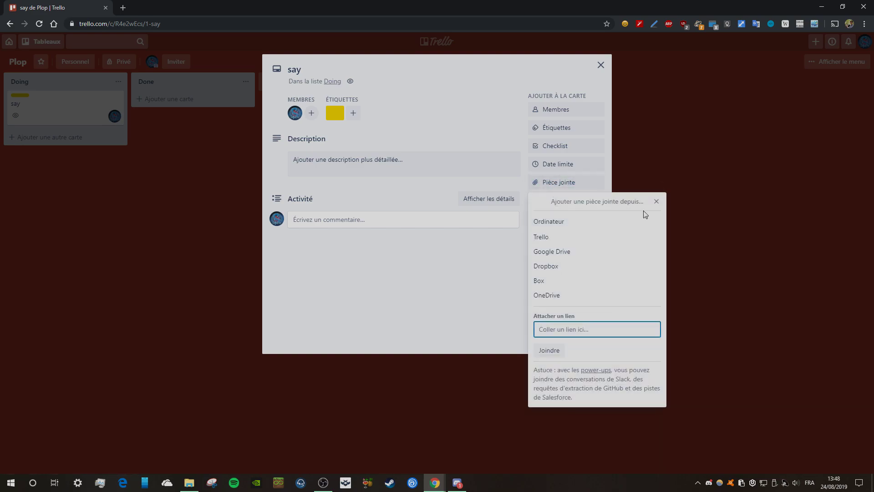
{"action": "left_click", "coordinate": [656, 201]}
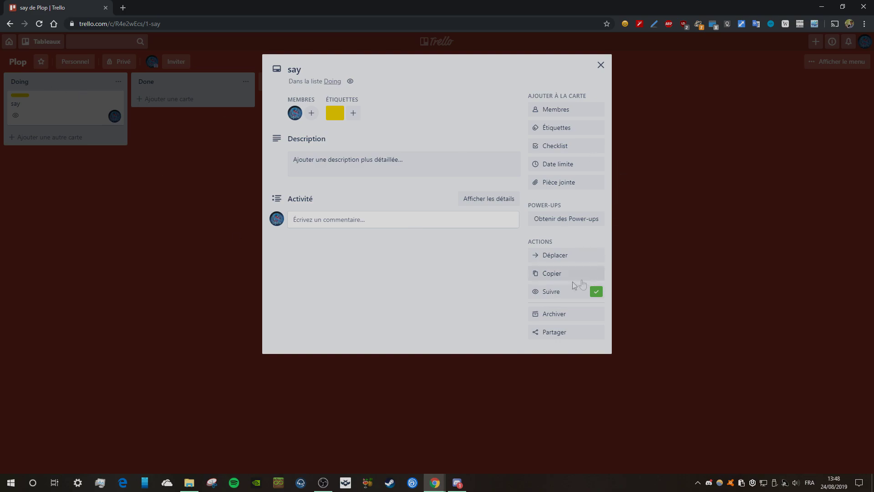
{"action": "left_click", "coordinate": [302, 222]}
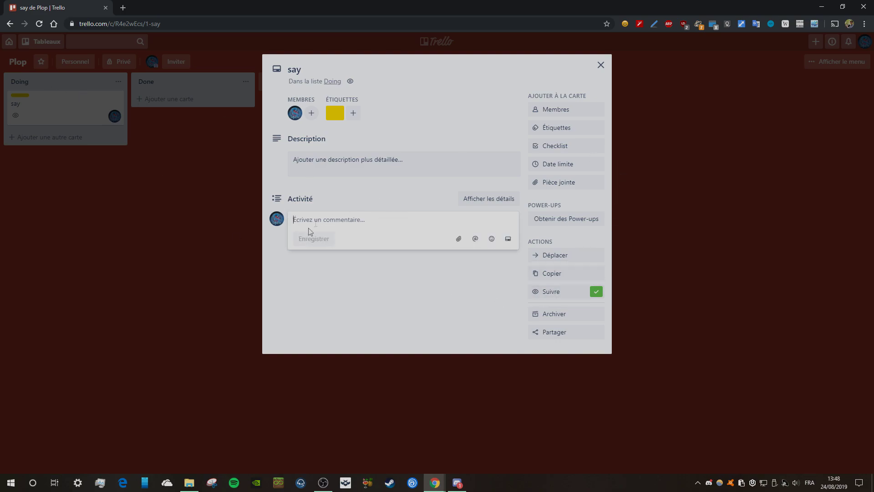
{"action": "left_click", "coordinate": [343, 283]}
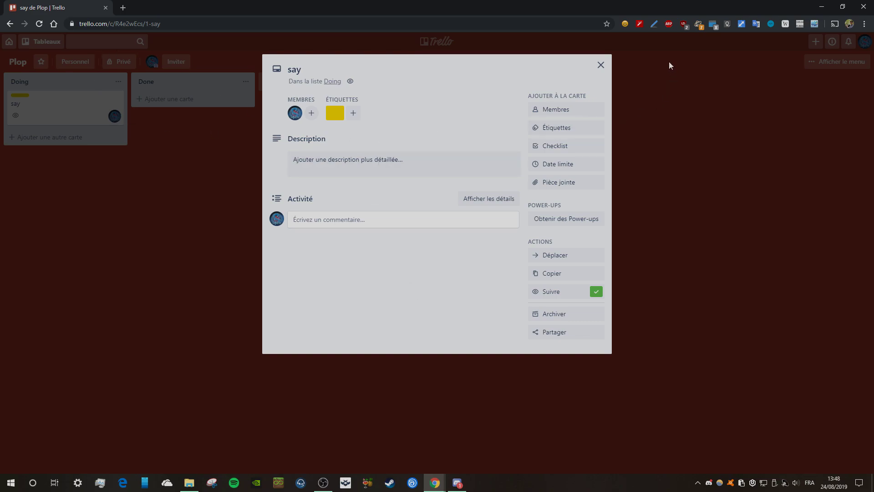
{"action": "left_click", "coordinate": [601, 65]}
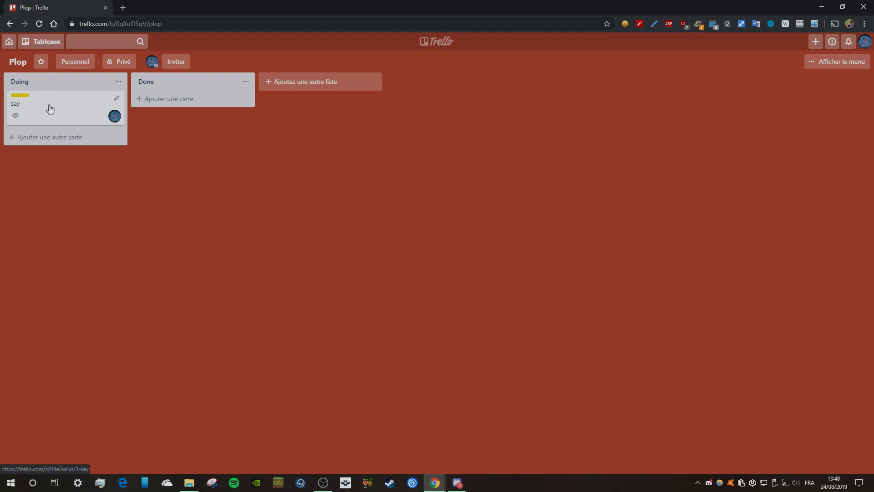
Step: Move the "say" card from Doing to Done and replace its yellow label with the green one
{"action": "left_click_drag", "start_coordinate": [59, 117], "coordinate": [193, 121]}
{"action": "left_click", "coordinate": [194, 121]}
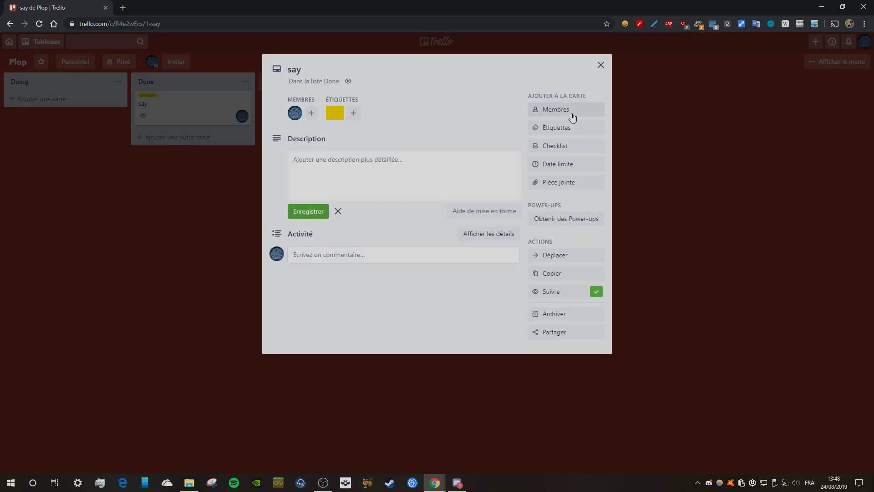
{"action": "left_click", "coordinate": [571, 132]}
{"action": "left_click", "coordinate": [585, 230]}
{"action": "left_click", "coordinate": [586, 203]}
{"action": "left_click", "coordinate": [413, 295]}
{"action": "left_click", "coordinate": [135, 185]}
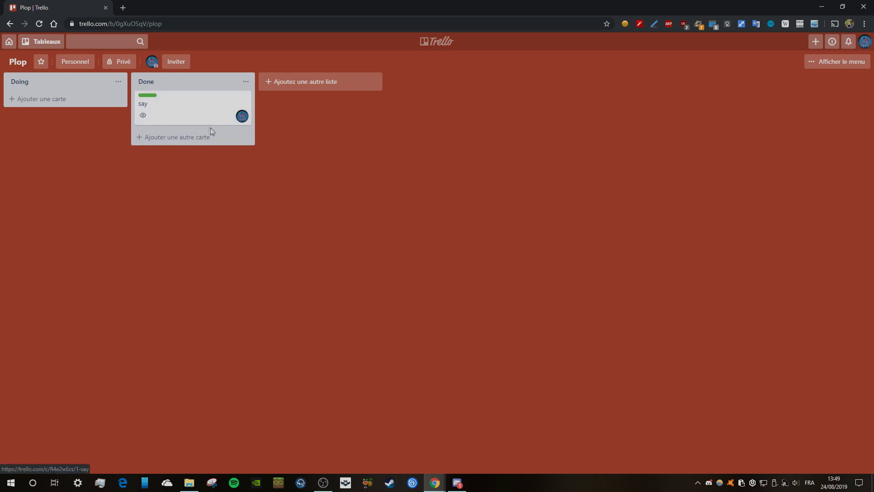
Step: Archive the "say" card from the Done list
{"action": "right_click", "coordinate": [199, 110]}
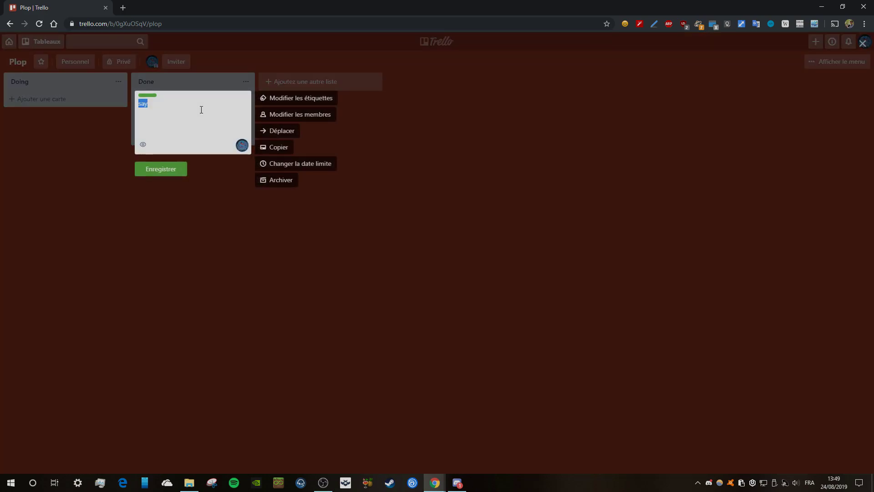
{"action": "left_click", "coordinate": [282, 184]}
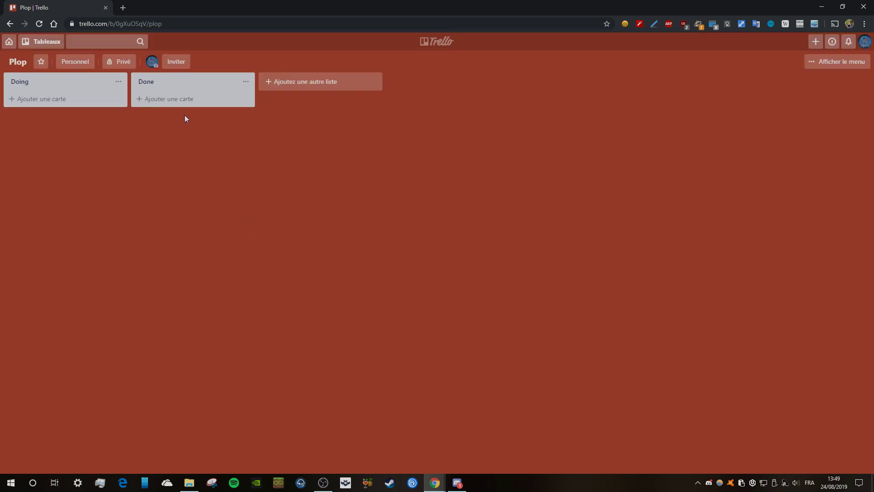
Step: View the board's archived items, and review the activity history in the board menu
{"action": "left_click", "coordinate": [840, 62]}
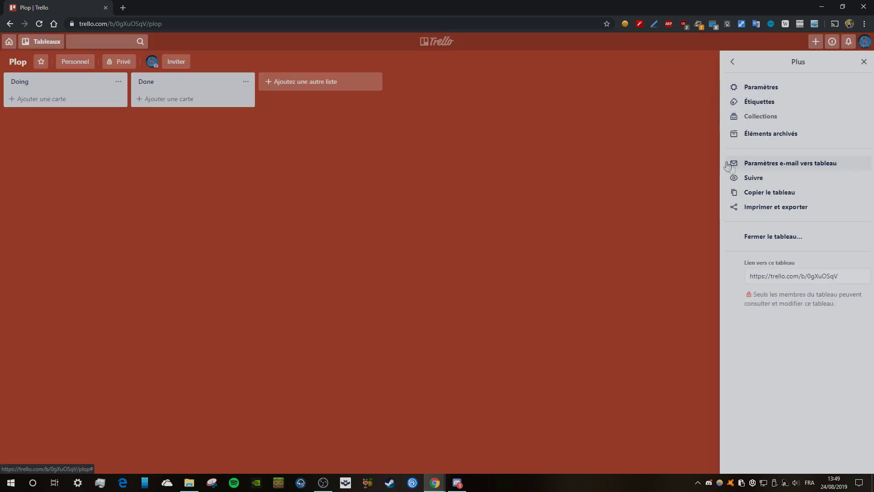
{"action": "left_click", "coordinate": [733, 63]}
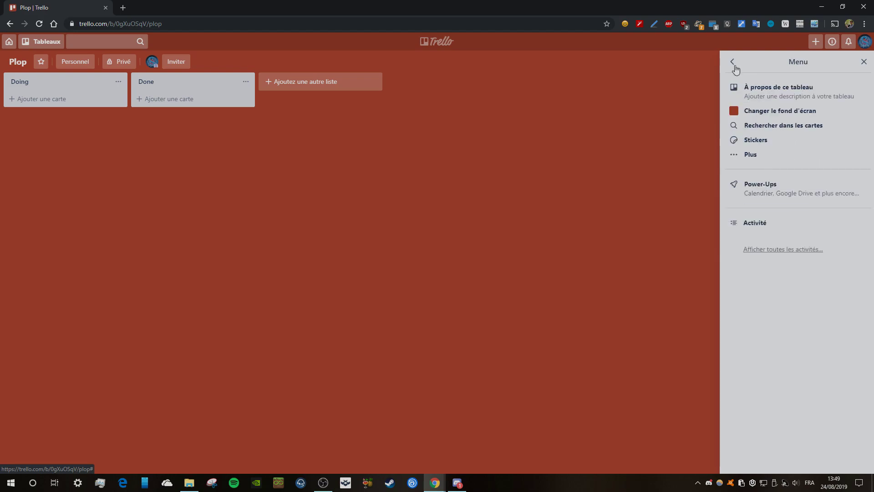
{"action": "left_click", "coordinate": [728, 155]}
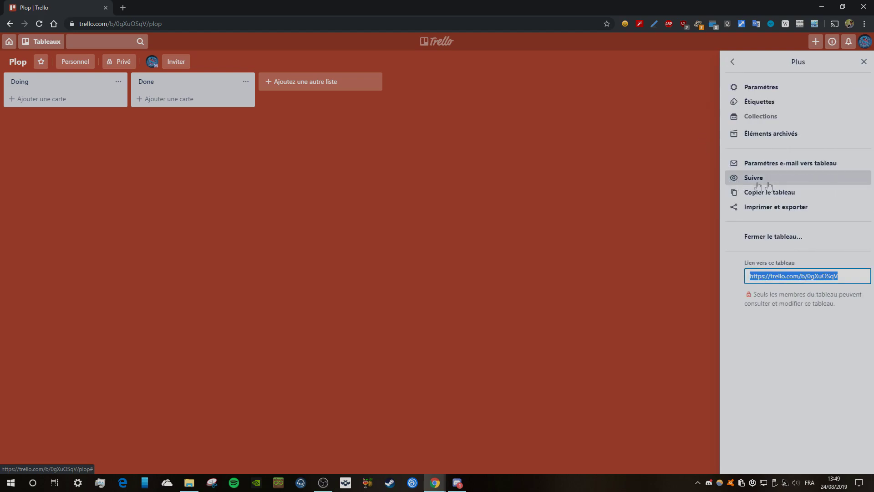
{"action": "left_click", "coordinate": [771, 134]}
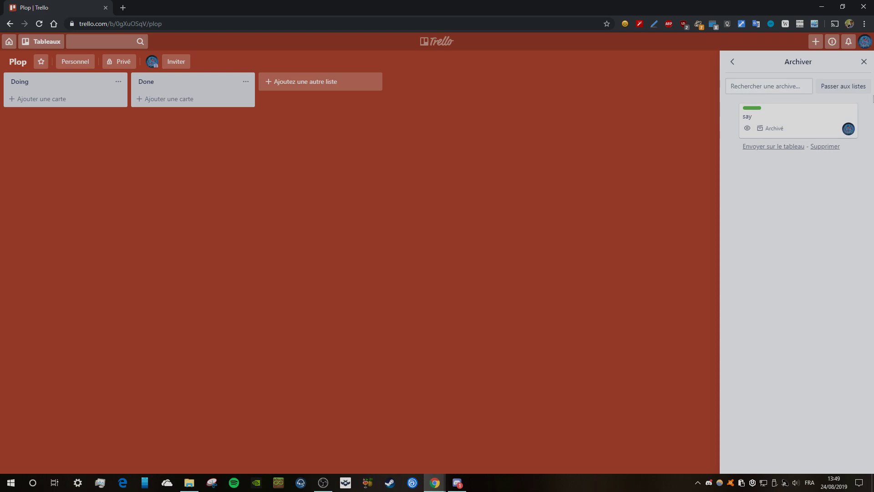
{"action": "left_click", "coordinate": [863, 61]}
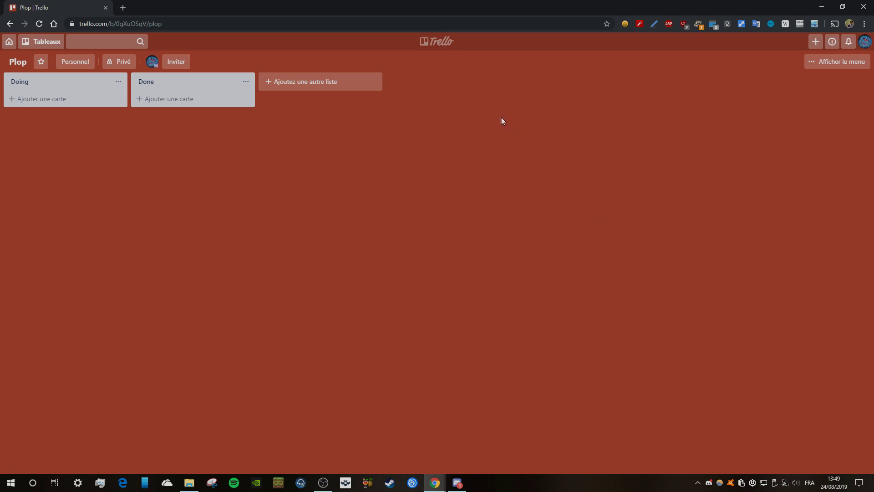
{"action": "left_click", "coordinate": [837, 68]}
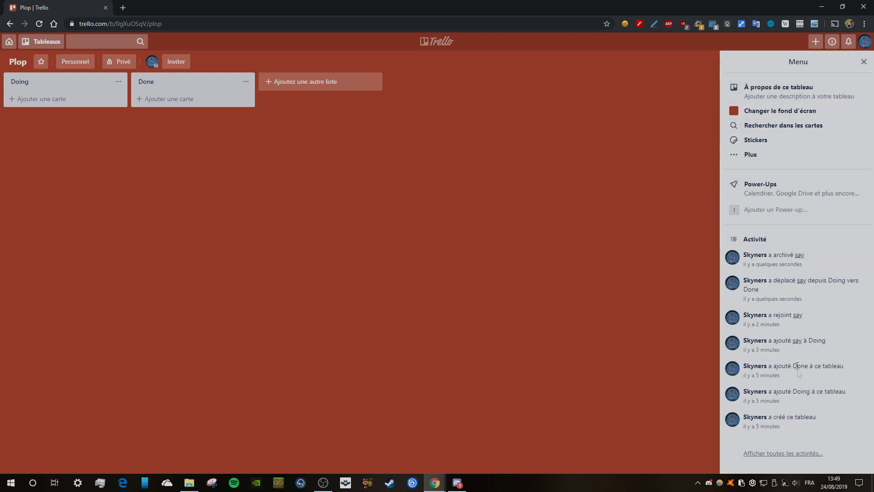